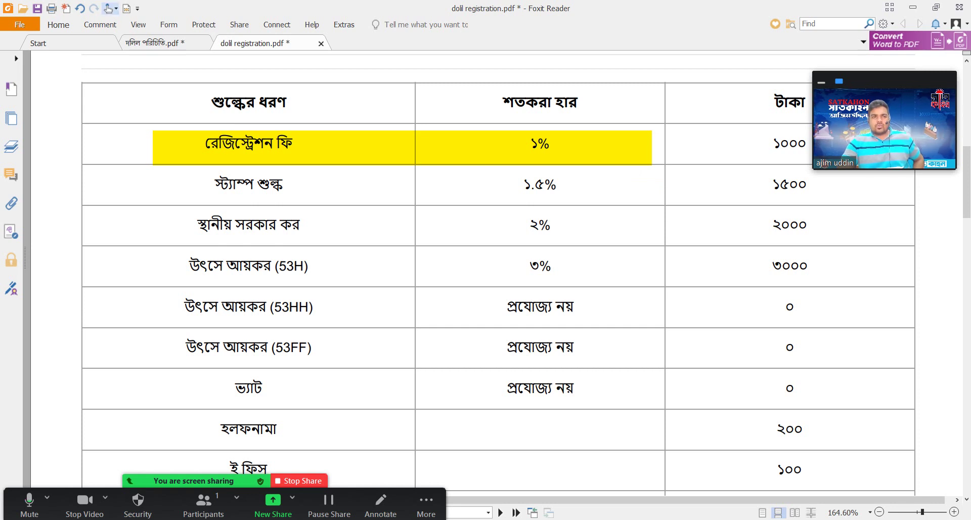
# Step: Area-highlight the fee name and percentage of the স্ট্যাম্প শুল্ক row and the স্থানীয় সরকার কর row
pyautogui.click(126, 8)
pyautogui.moveTo(117, 170); pyautogui.dragTo(646, 201)
pyautogui.press('Escape')
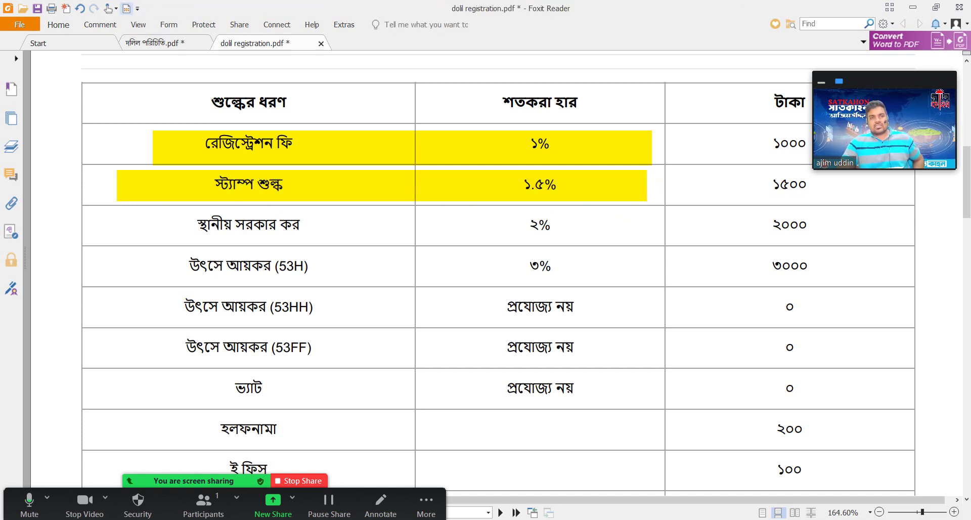
pyautogui.click(127, 9)
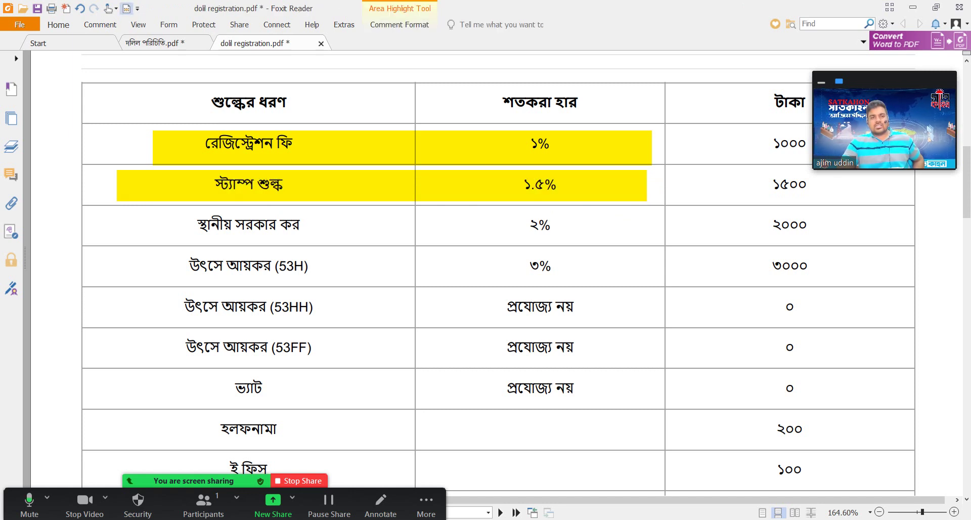
pyautogui.moveTo(158, 208); pyautogui.dragTo(600, 240)
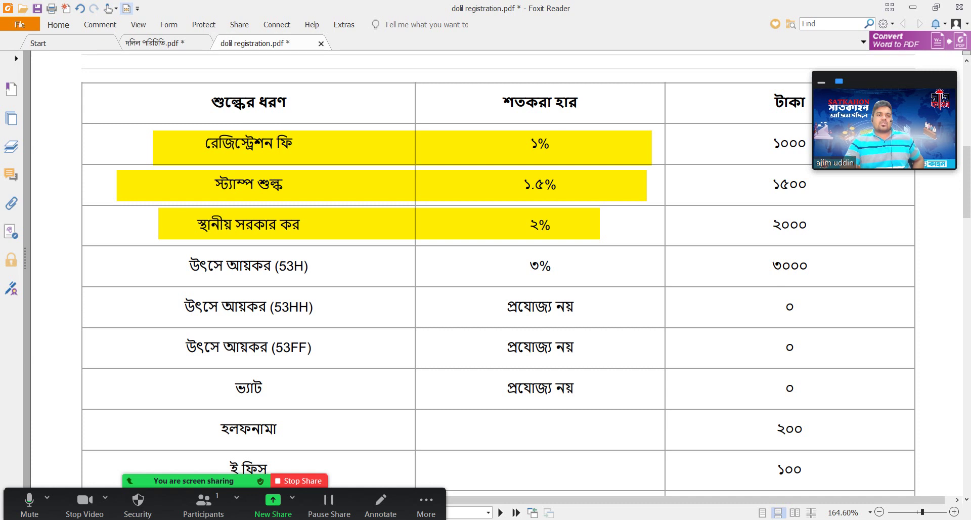
# Step: Area-highlight the name and rate cells of the three উৎসে আয়কর rows: 53H, 53HH and 53FF
pyautogui.click(127, 8)
pyautogui.moveTo(117, 254); pyautogui.dragTo(594, 279)
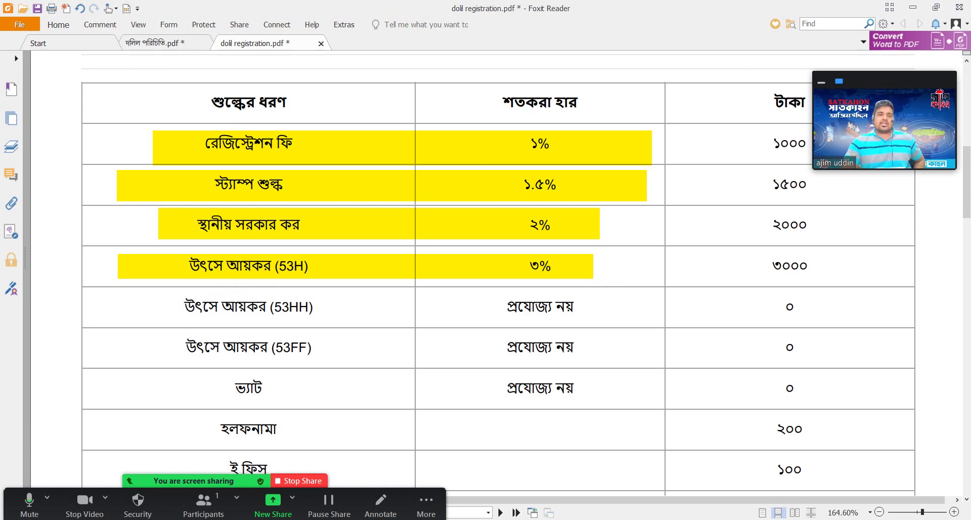
pyautogui.click(126, 8)
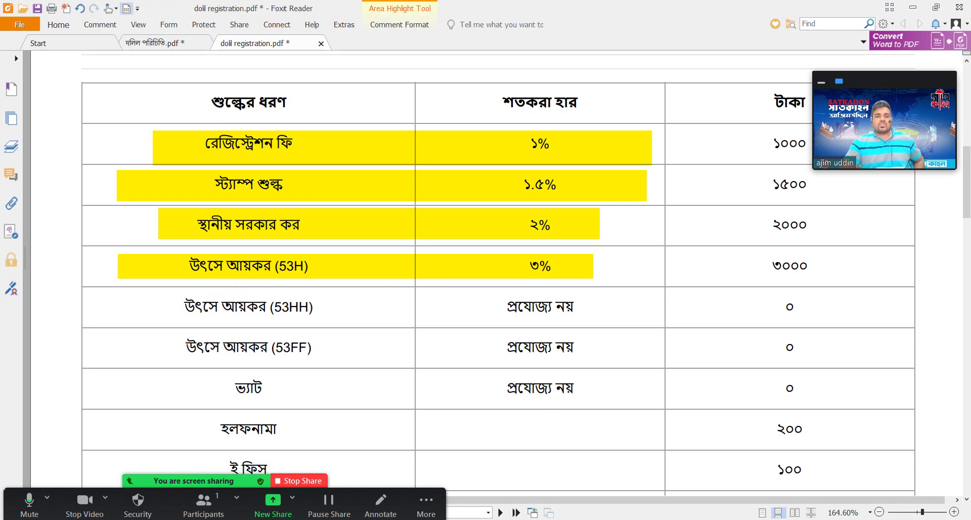
pyautogui.moveTo(137, 293); pyautogui.dragTo(590, 325)
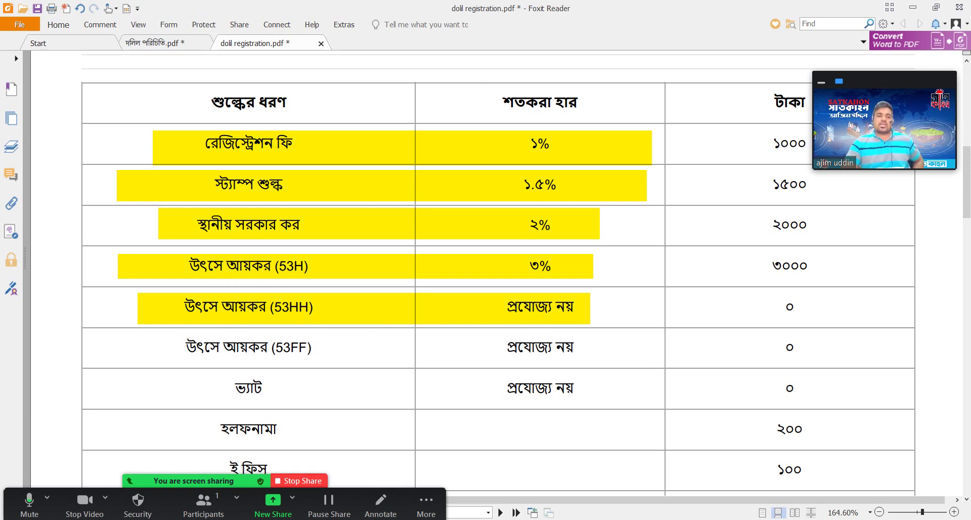
pyautogui.click(126, 8)
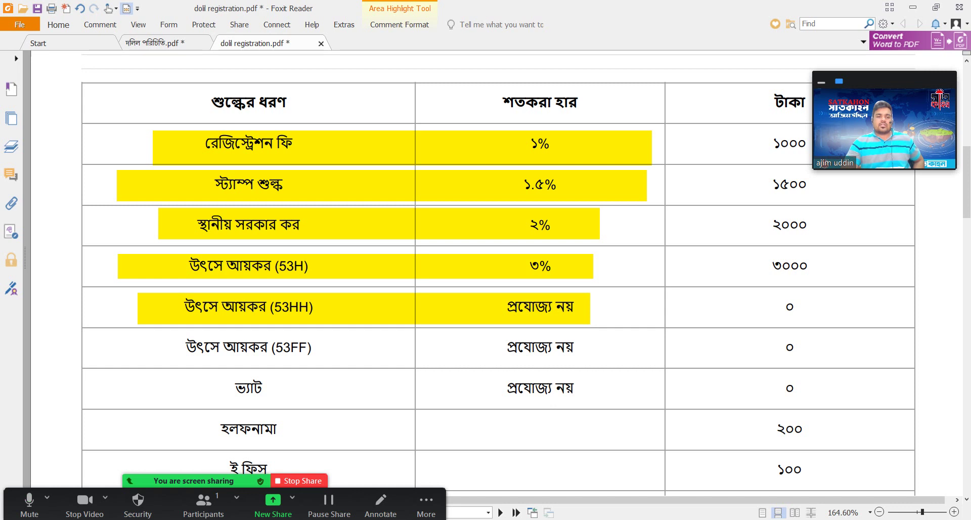
pyautogui.moveTo(166, 334); pyautogui.dragTo(616, 364)
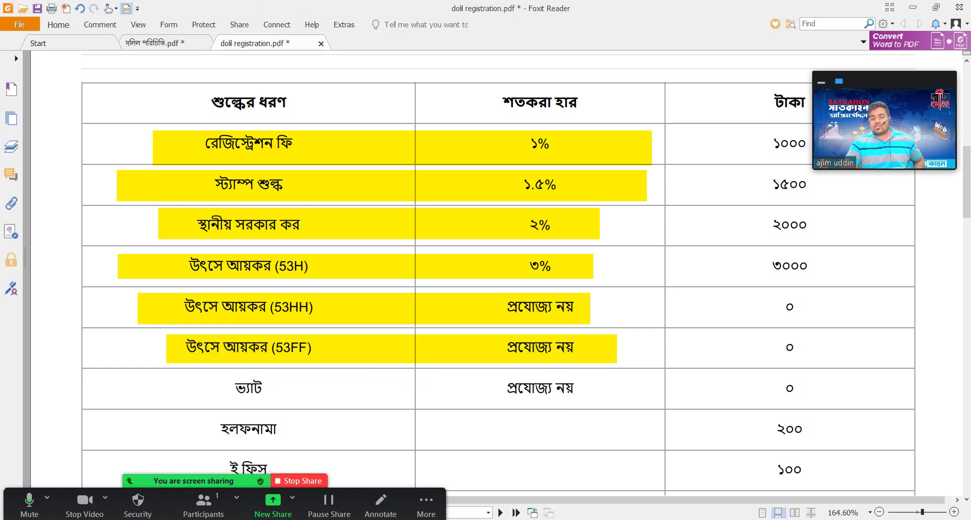
# Step: Area-highlight the name and rate cells of the ভ্যাট row
pyautogui.scroll(-2, 498, 273)
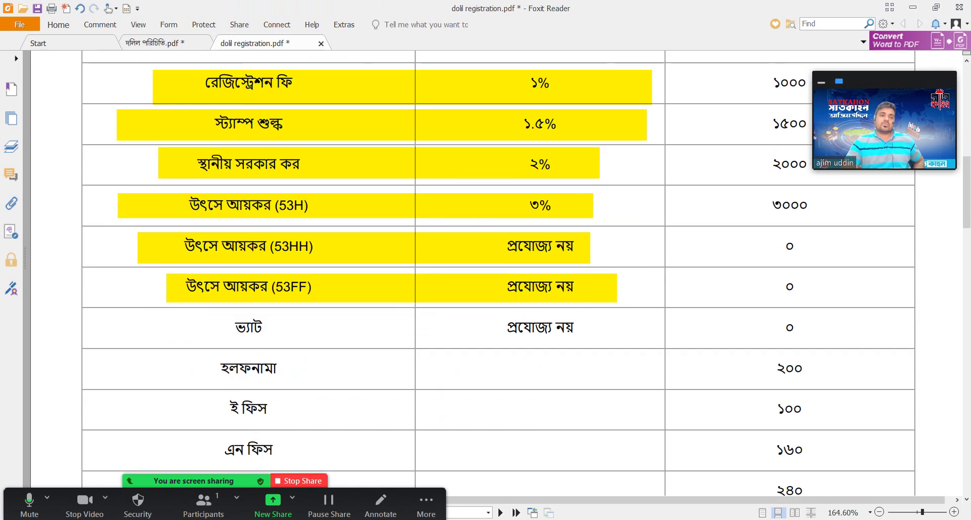
pyautogui.click(126, 8)
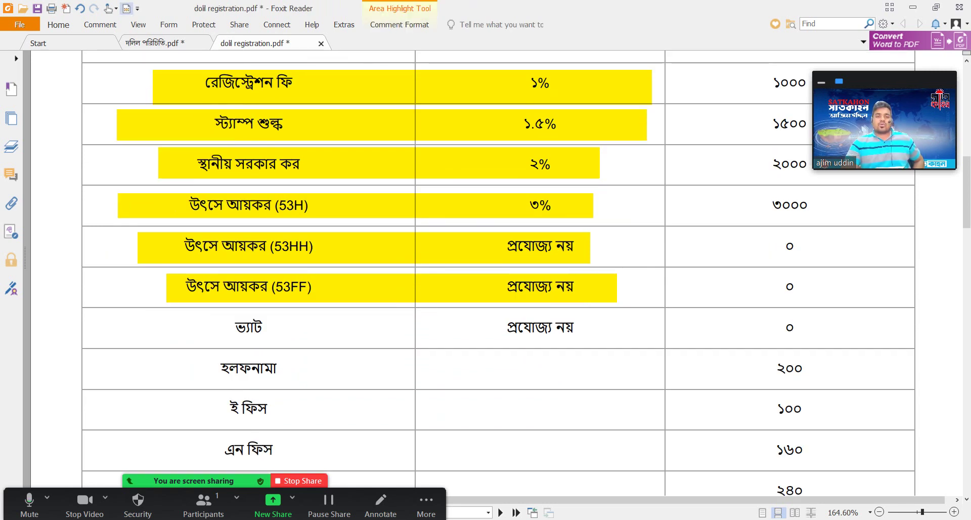
pyautogui.moveTo(179, 311); pyautogui.dragTo(612, 342)
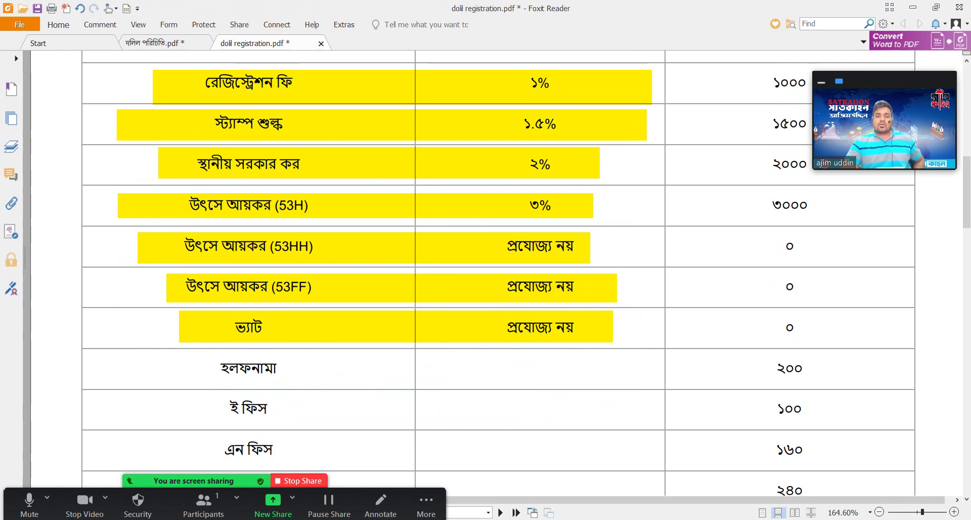
# Step: Go over the highlighted ভ্যাট, উৎসে আয়কর (53FF) and উৎসে আয়কর (53HH) rows one after another
pyautogui.click(396, 327)
pyautogui.click(392, 288)
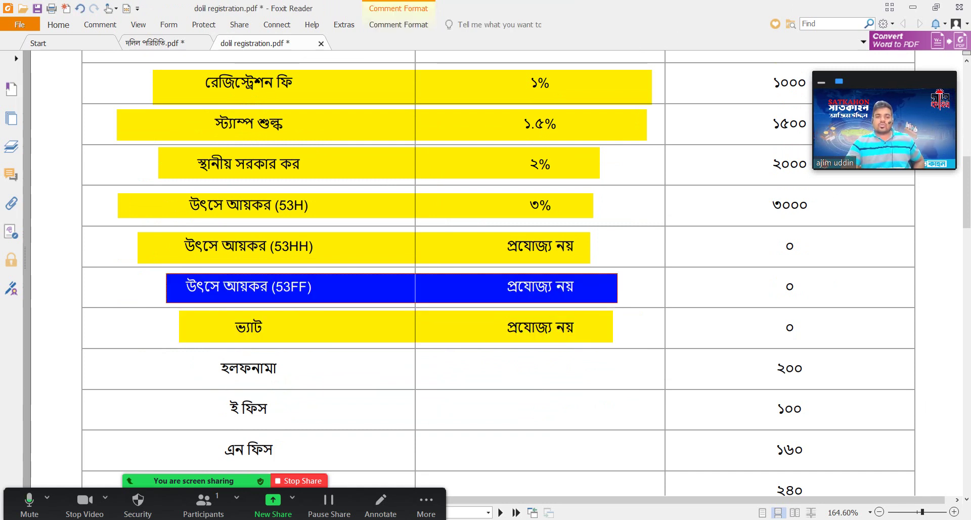
pyautogui.click(295, 251)
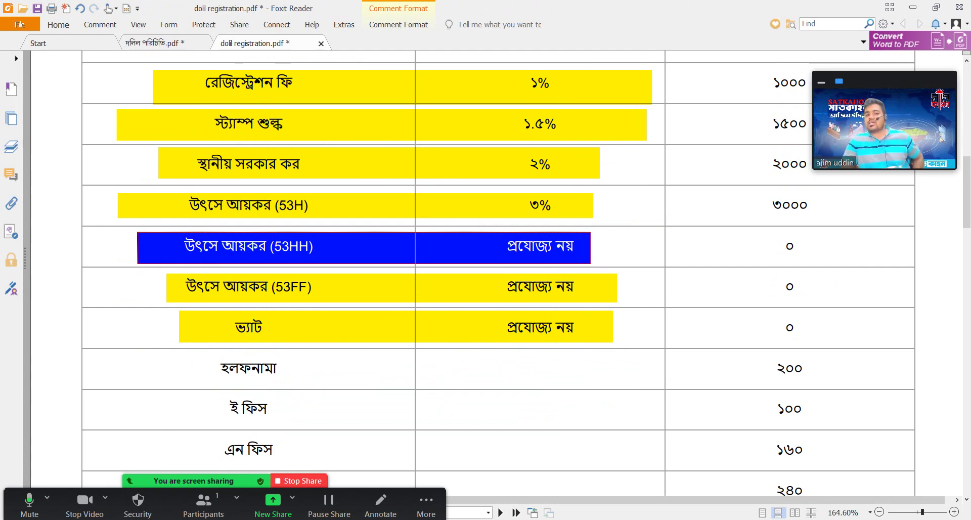
# Step: Area-highlight the five rows from হলফনামা to কোর্ট ফি as one block, including their টাকা amounts
pyautogui.scroll(-3, 498, 273)
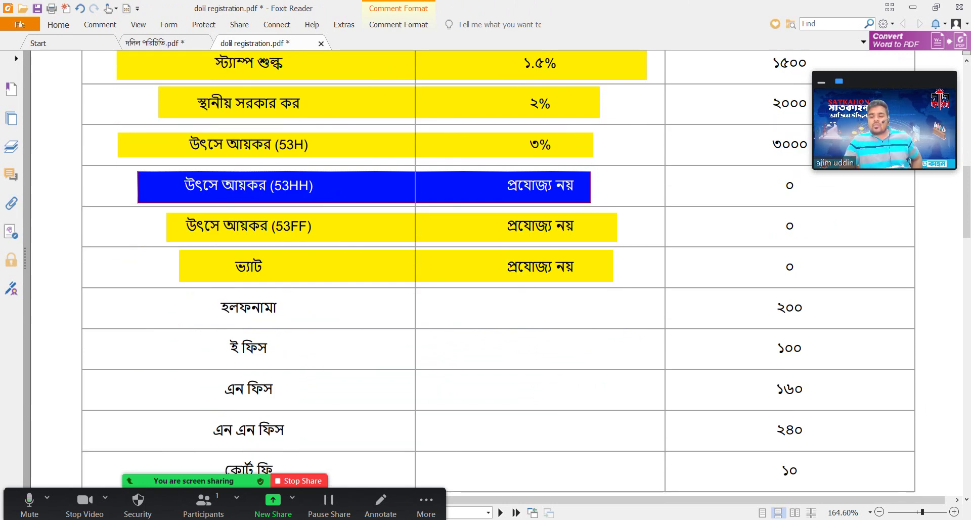
pyautogui.scroll(-1, 499, 273)
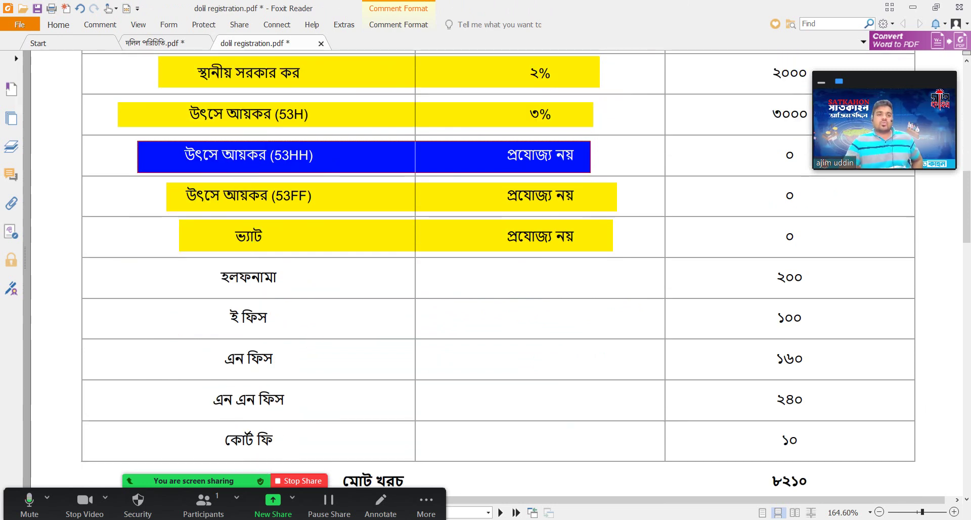
pyautogui.moveTo(164, 265); pyautogui.dragTo(862, 373)
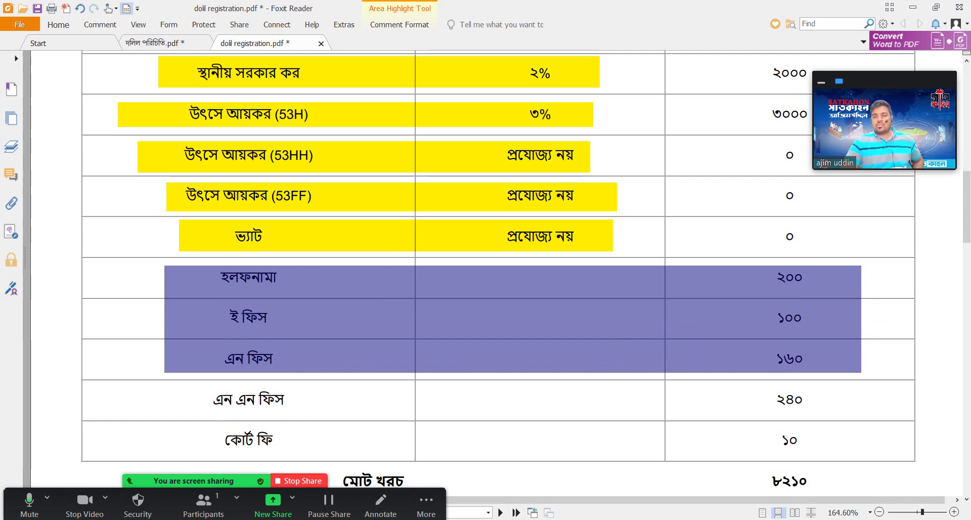
pyautogui.moveTo(861, 373); pyautogui.dragTo(862, 413)
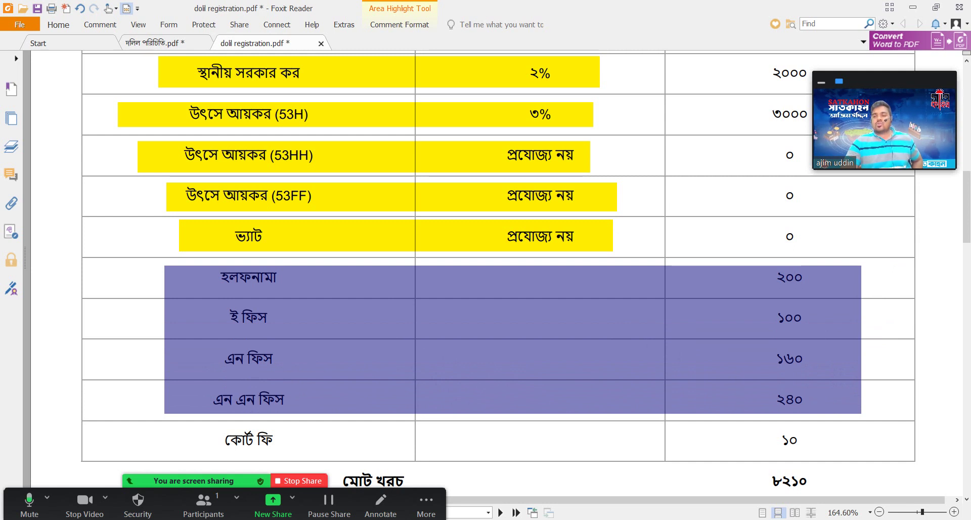
pyautogui.moveTo(862, 413); pyautogui.dragTo(863, 455)
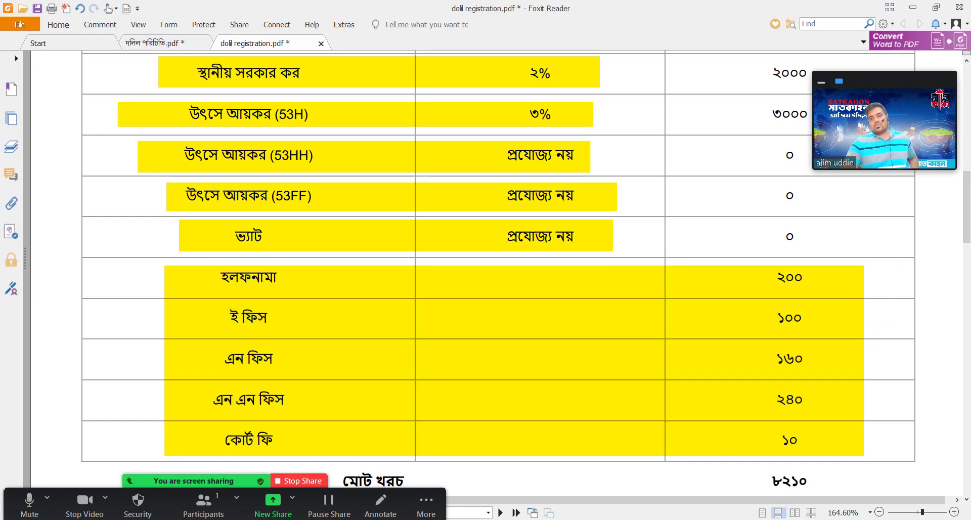
# Step: Review the highlighted fee rows one by one from রেজিস্ট্রেশন ফি to কোর্ট ফি, along with the মোট খরচ line
pyautogui.click(514, 360)
pyautogui.scroll(-2, 498, 252)
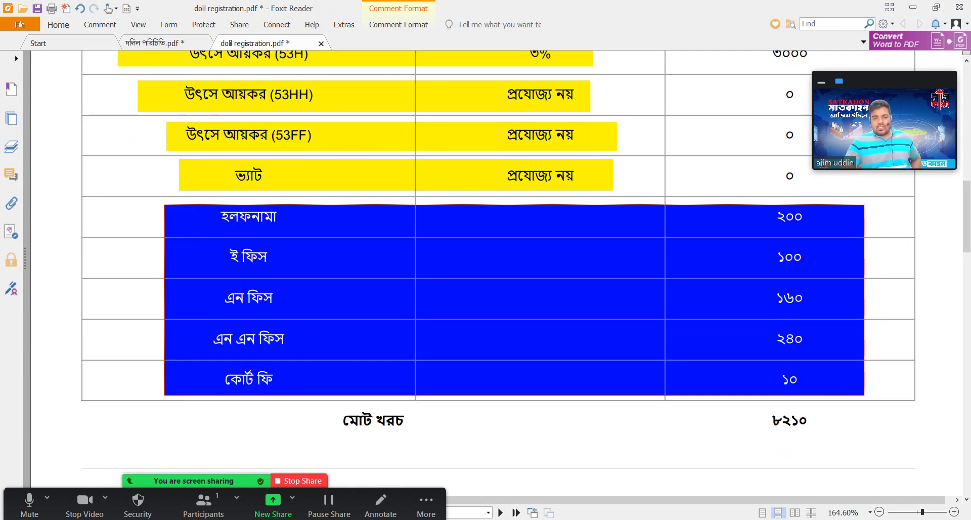
pyautogui.scroll(4, 589, 437)
pyautogui.scroll(3, 589, 437)
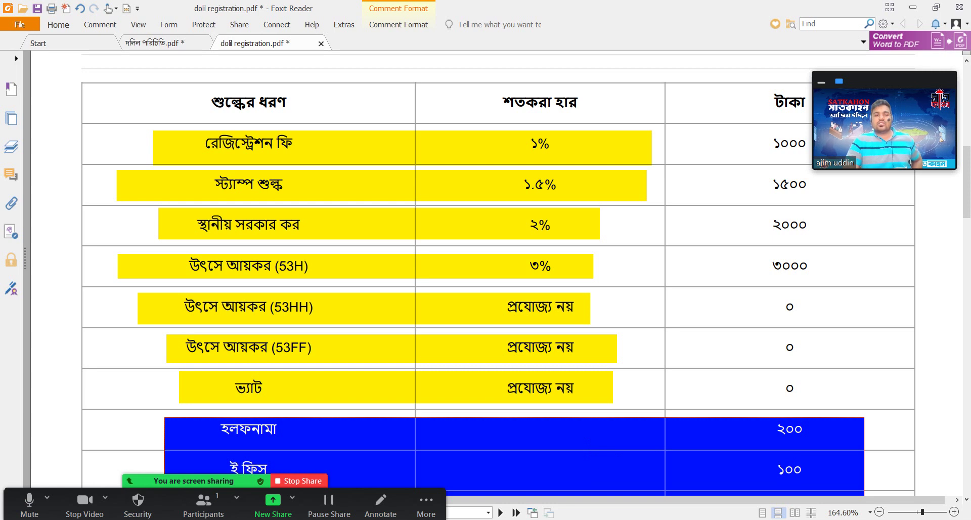
pyautogui.click(402, 147)
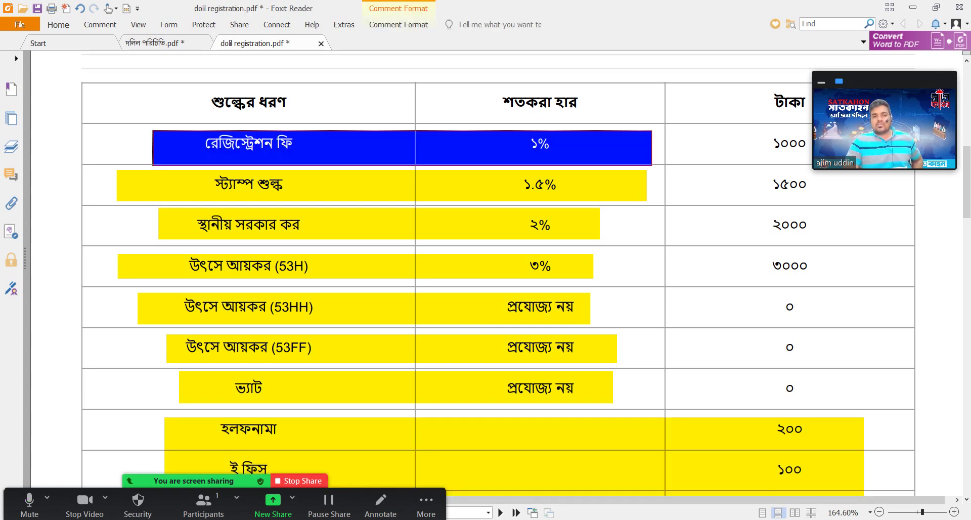
pyautogui.click(382, 186)
pyautogui.click(378, 224)
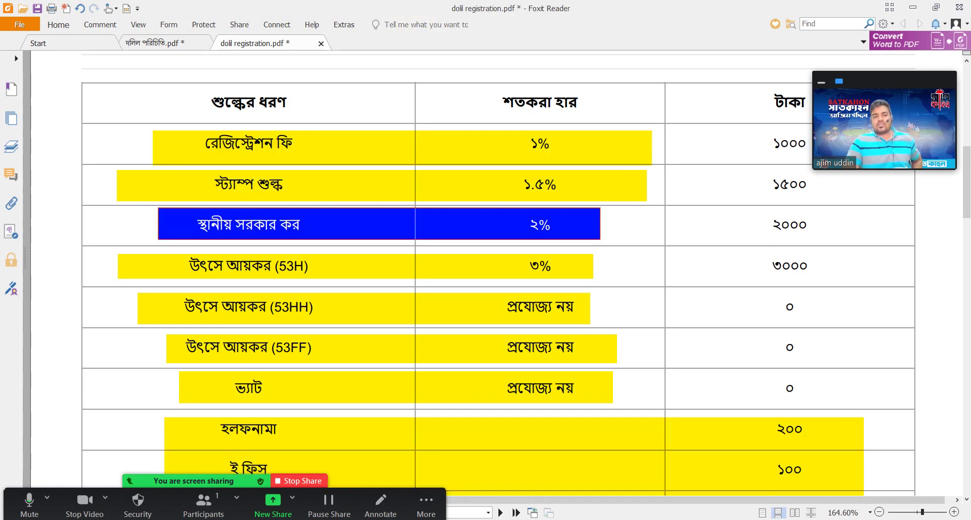
pyautogui.click(355, 266)
pyautogui.click(363, 308)
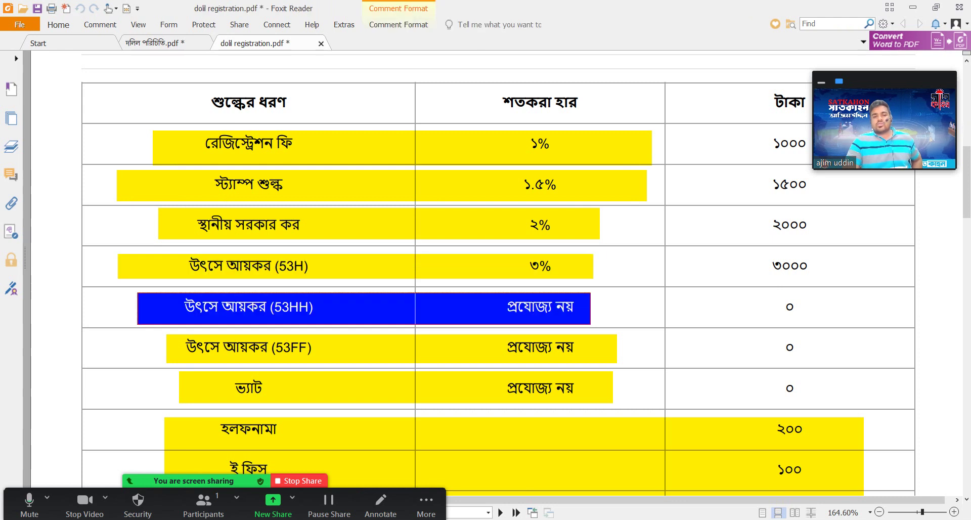
pyautogui.click(392, 348)
pyautogui.scroll(-2, 498, 273)
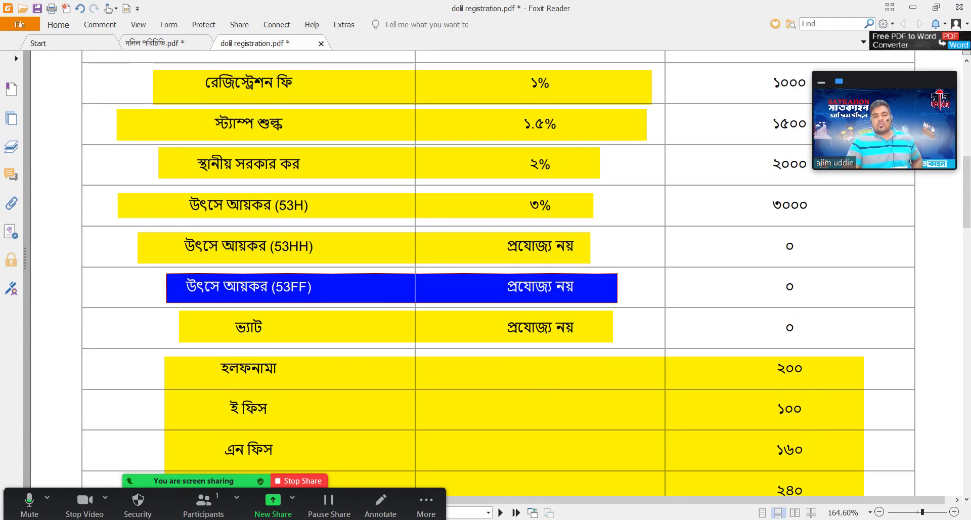
pyautogui.click(396, 326)
pyautogui.click(514, 425)
pyautogui.scroll(-5, 498, 273)
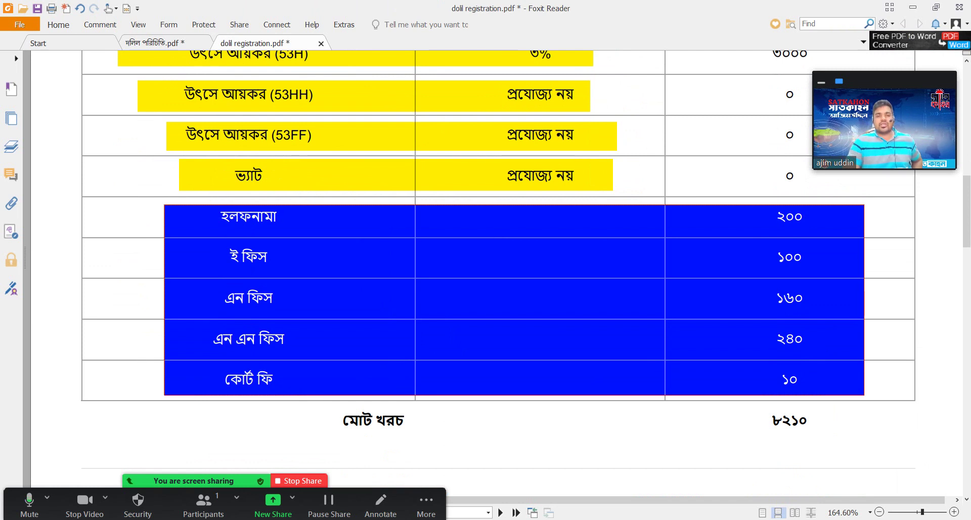
pyautogui.scroll(3, 499, 273)
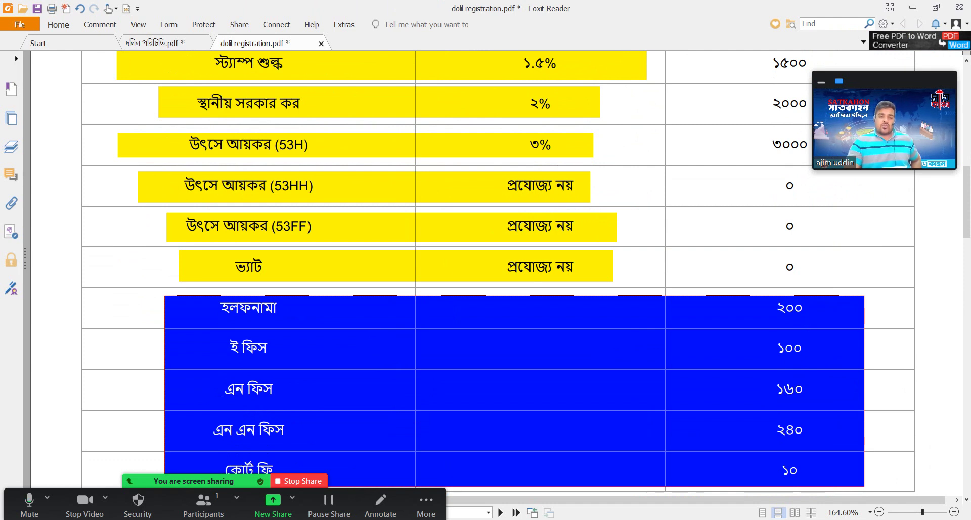
# Step: Switch to Chrome, pause the Zoom share, open the দলিল.কম site and share the Chrome window in the meeting
pyautogui.hotkey('alt', 'Tab')
pyautogui.click(329, 503)
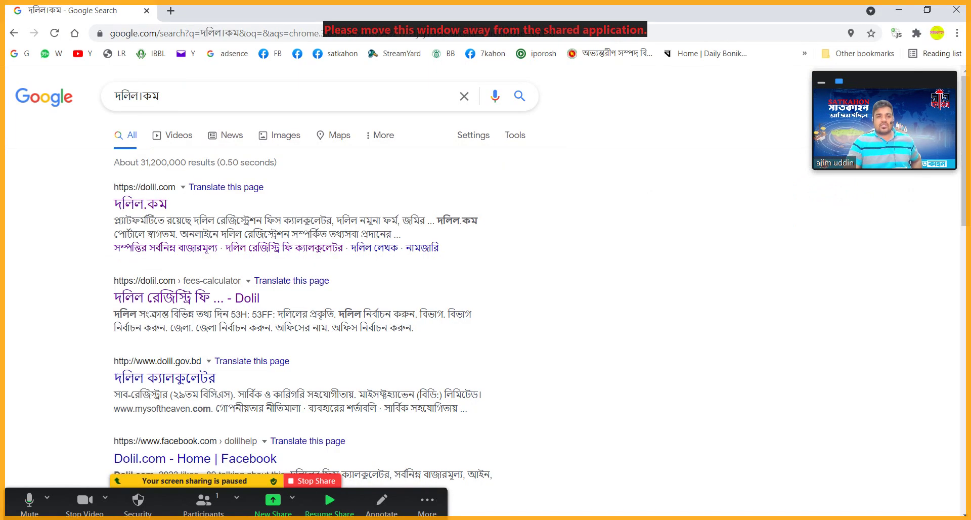
pyautogui.click(140, 204)
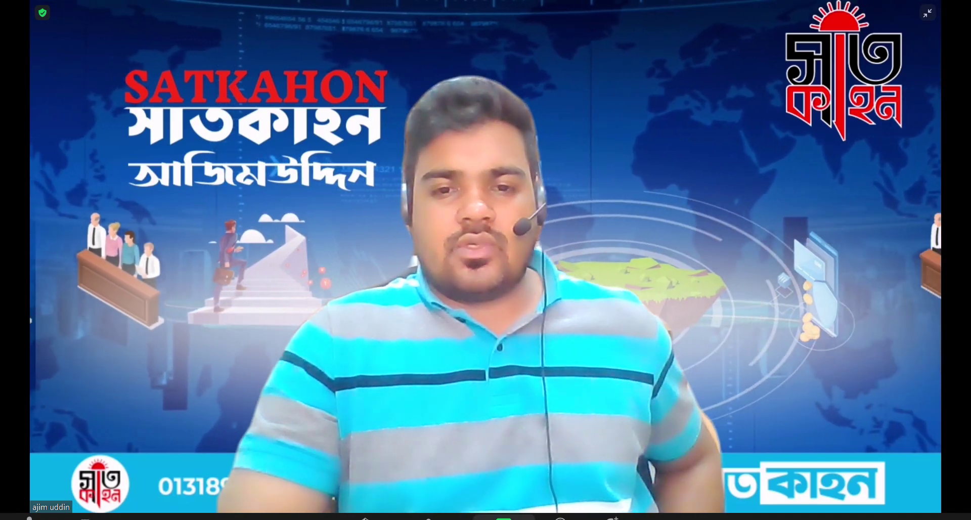
pyautogui.click(503, 518)
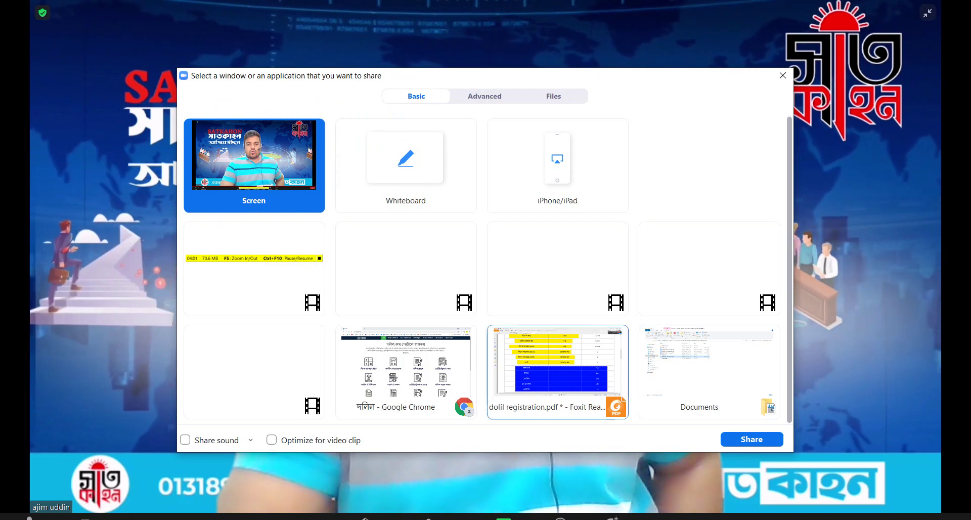
pyautogui.press('Return')
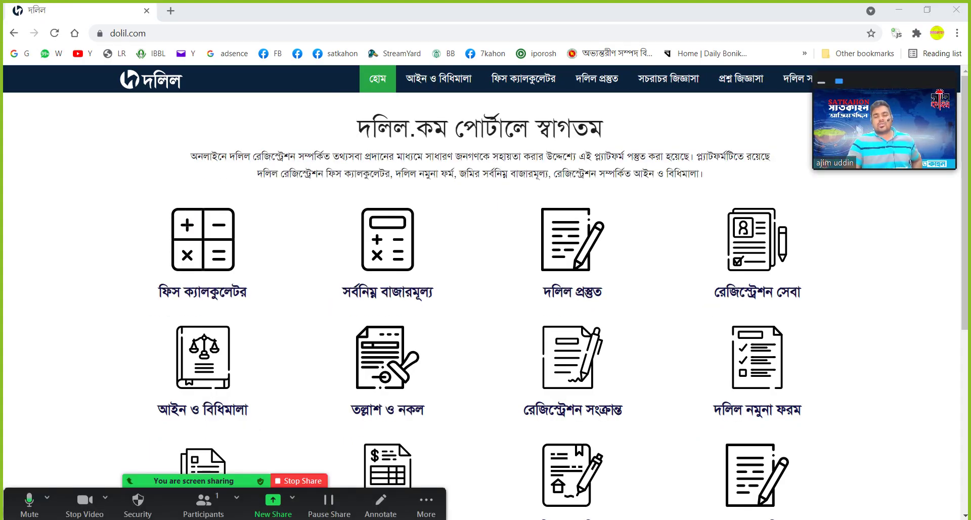
# Step: Open the ফিস ক্যালকুলেটর page and set the deed type to সাফ কবলা/বিক্রয় দলিল
pyautogui.press('F5')
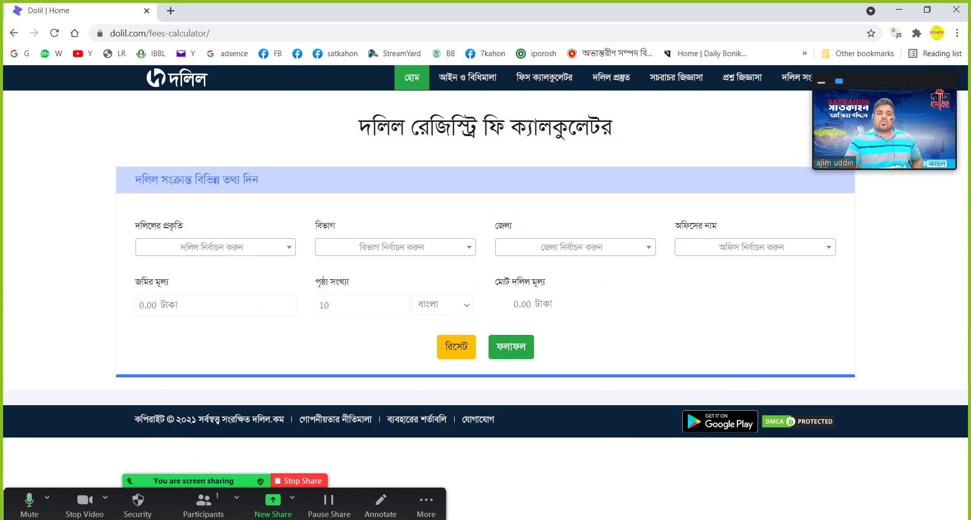
pyautogui.click(215, 247)
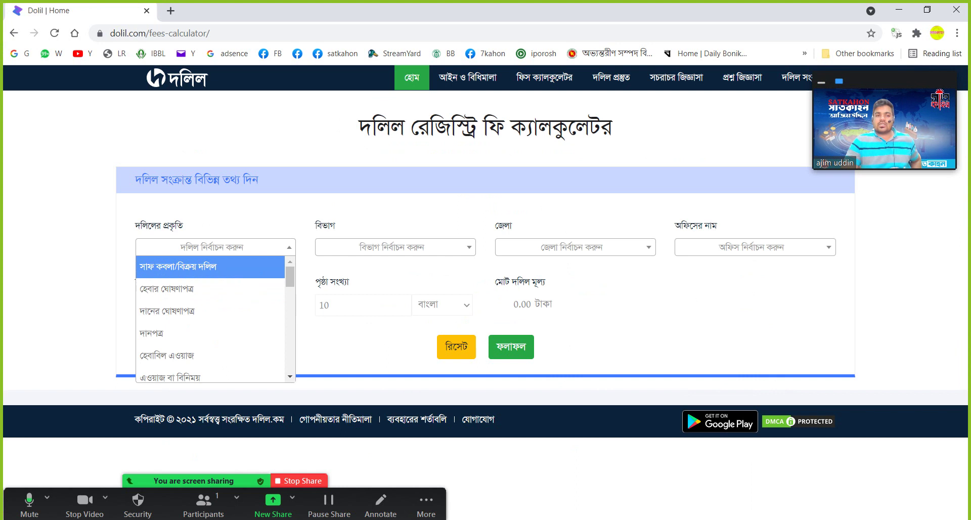
pyautogui.click(210, 266)
# Step: Set the division (বিভাগ) to Rangpur - রংপুর
pyautogui.click(395, 247)
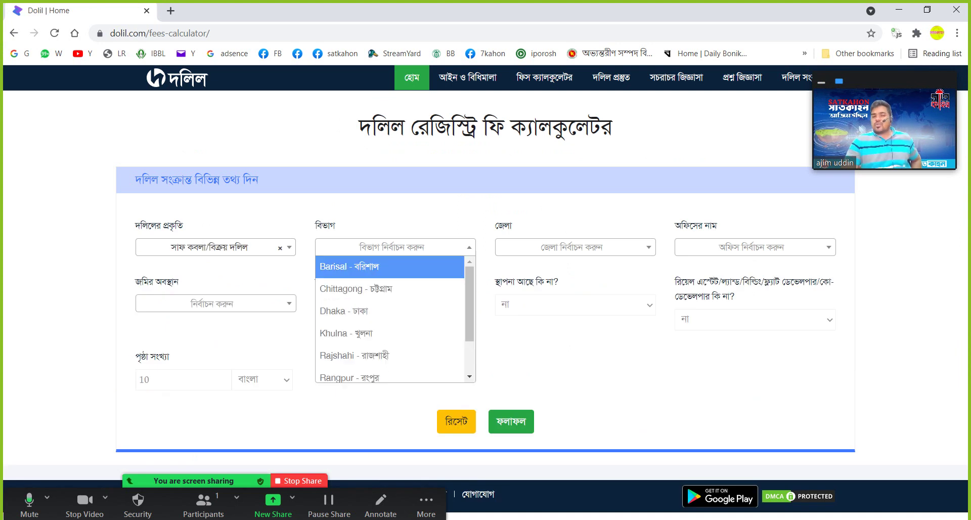
pyautogui.press('Down')
pyautogui.press('Down')
pyautogui.press('Down')
pyautogui.press('Down')
pyautogui.press('Down')
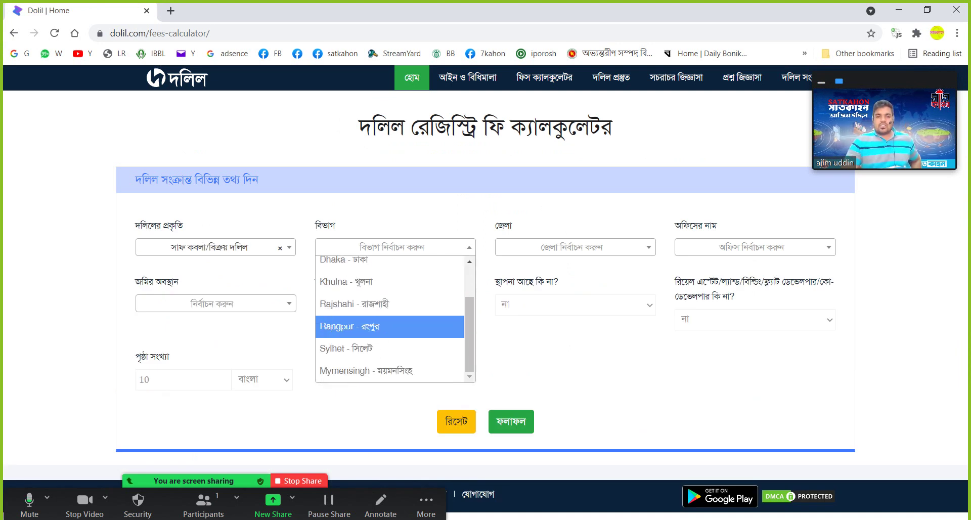
pyautogui.press('Return')
# Step: Set the district (জেলা) to DINAJPUR - দিনাজপুর
pyautogui.click(575, 247)
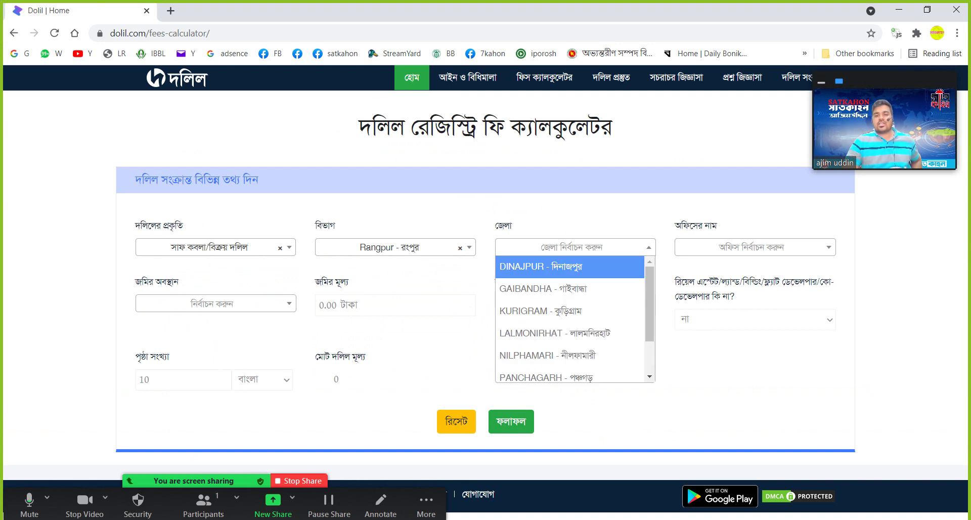
pyautogui.press('Down')
pyautogui.press('Down')
pyautogui.press('Down')
pyautogui.press('Down')
pyautogui.press('Down')
pyautogui.press('Up')
pyautogui.press('Up')
pyautogui.press('Up')
pyautogui.press('Up')
pyautogui.press('Up')
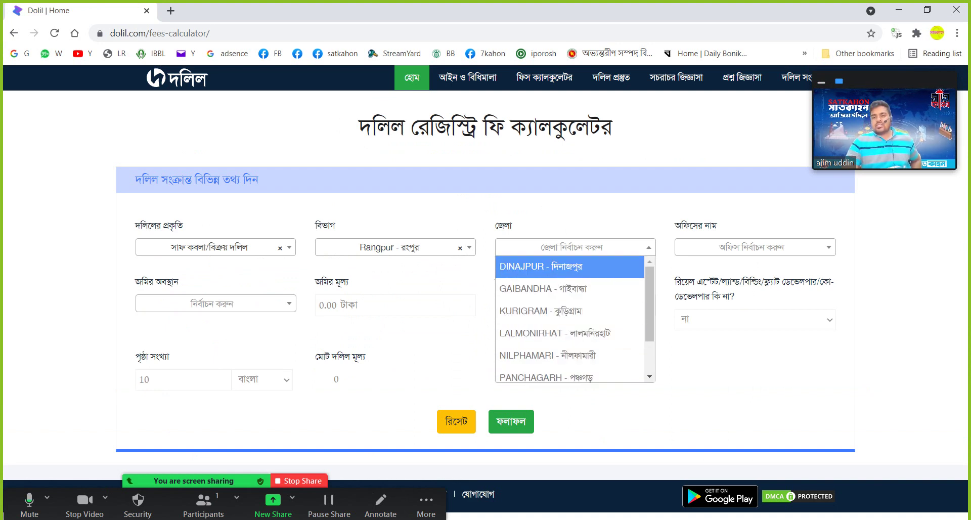
pyautogui.press('Return')
# Step: Set the office to সাব-রেজিস্ট্রার এর কার্যালয়, বীরগঞ্জ, দিনাজপুর and the land location (জমির অবস্থান) to ইউনিয়ন অধিভুক্ত জমি
pyautogui.press('Tab')
pyautogui.press('Return')
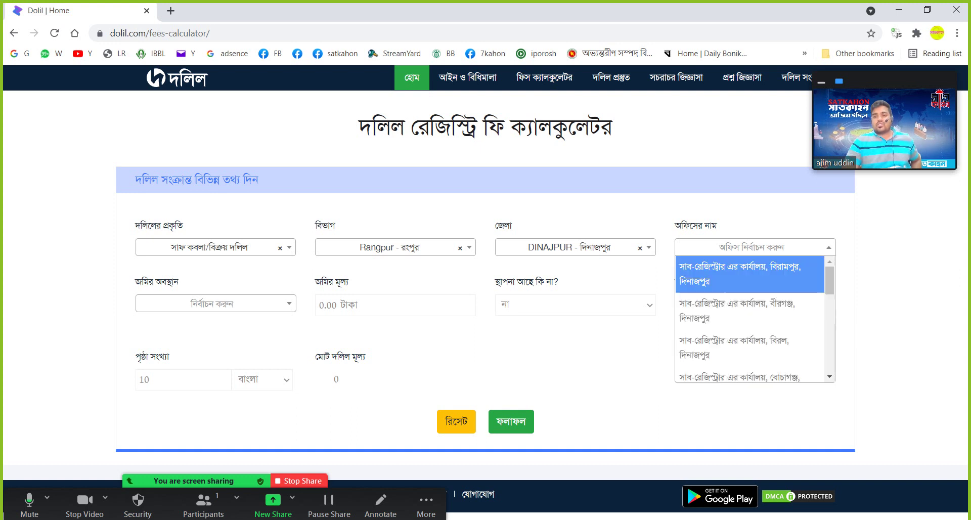
pyautogui.press('Down')
pyautogui.press('Return')
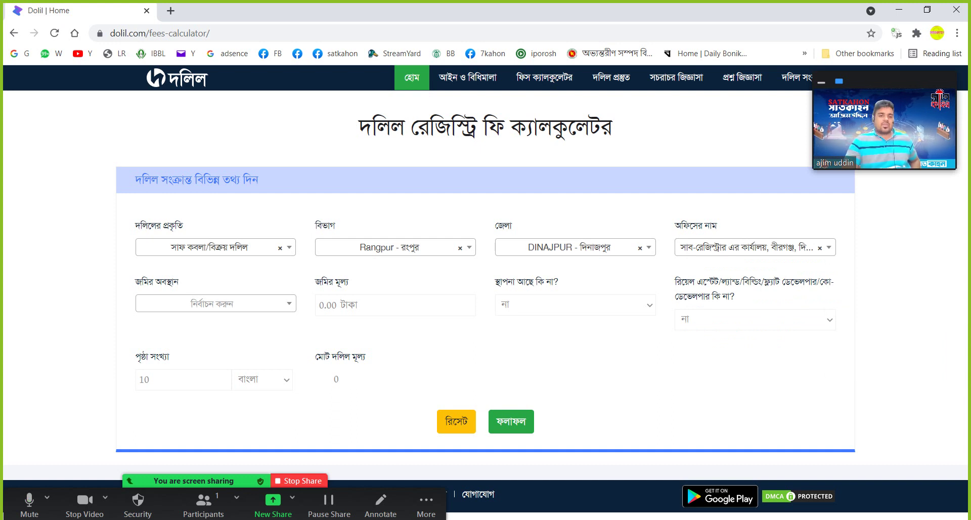
pyautogui.click(215, 304)
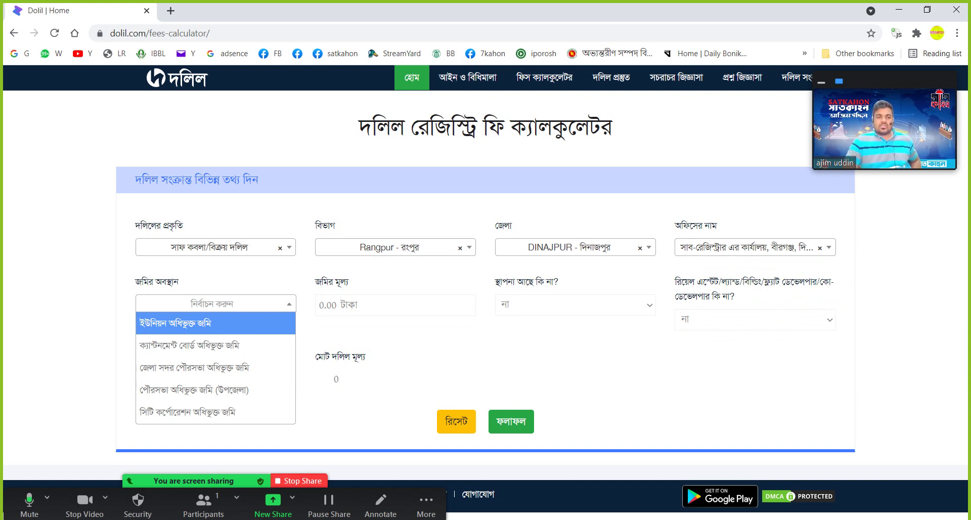
pyautogui.press('Return')
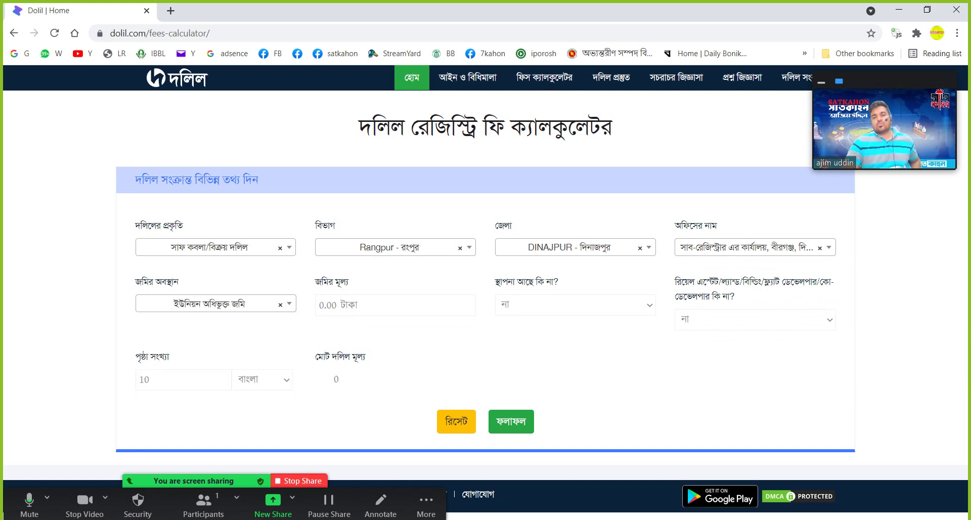
# Step: Enter 100000 as the land price (জমির মূল্য) and calculate the registration fees
pyautogui.click(319, 304)
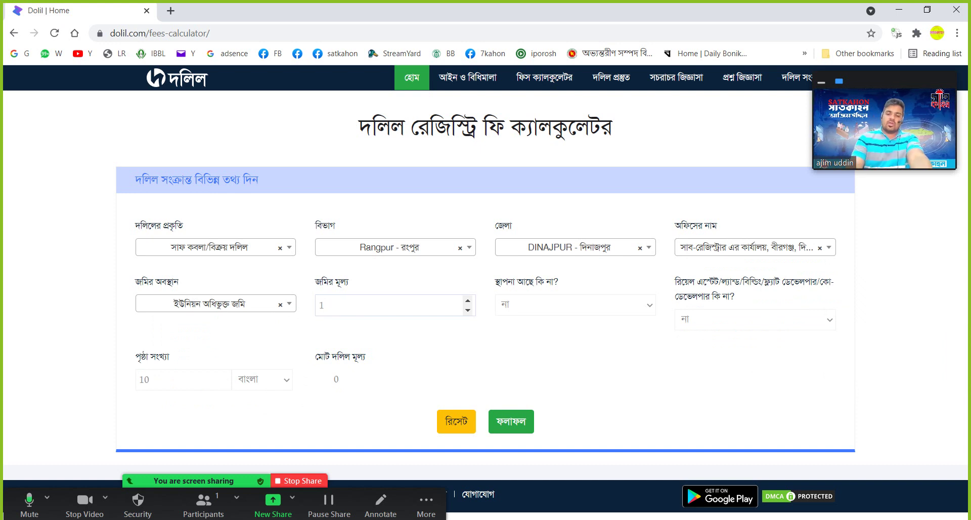
pyautogui.write('00000')
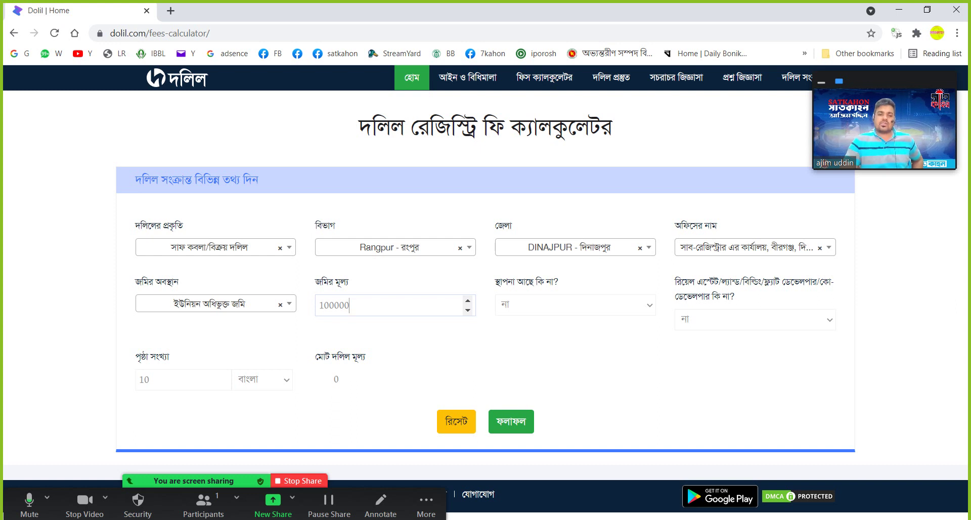
pyautogui.click(511, 421)
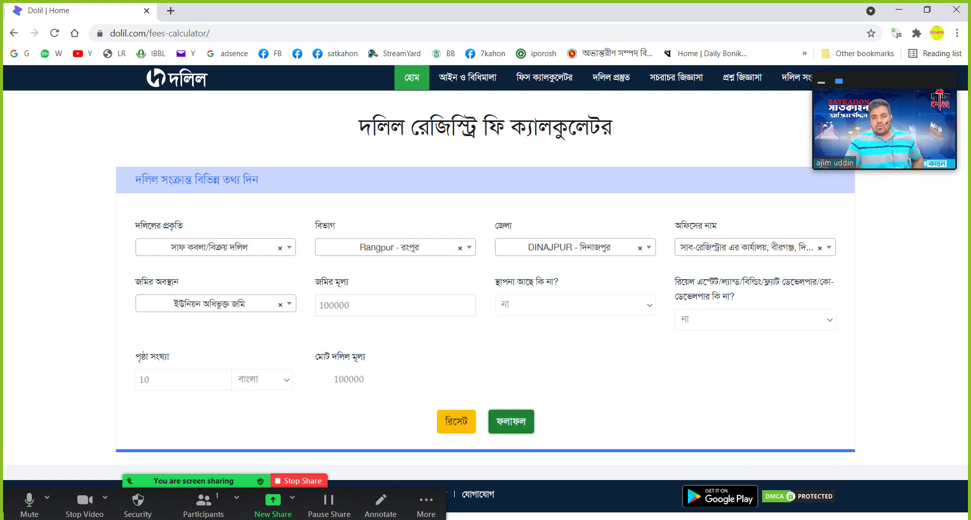
# Step: Review the calculated fee rows, the মোট খরচ line and the অর্থ পরিশোধ পদ্ধতি payment instructions, returning to the calculator form
pyautogui.scroll(-5, 510, 421)
pyautogui.scroll(-1, 481, 304)
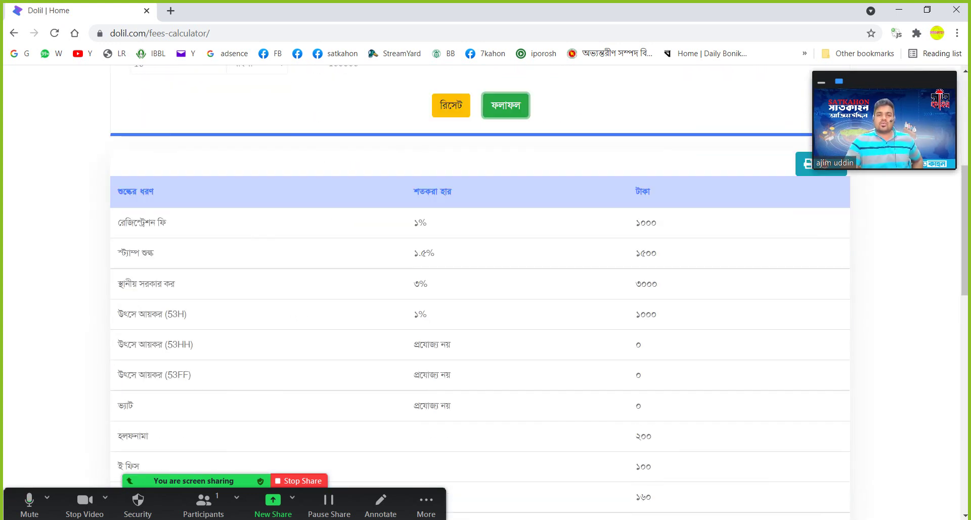
pyautogui.scroll(4, 481, 304)
pyautogui.scroll(-4, 480, 304)
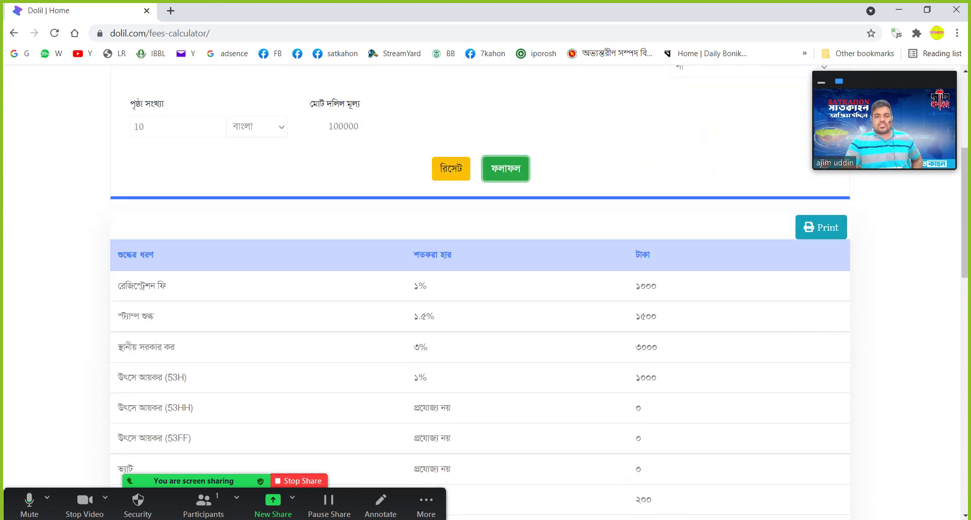
pyautogui.scroll(-1, 480, 304)
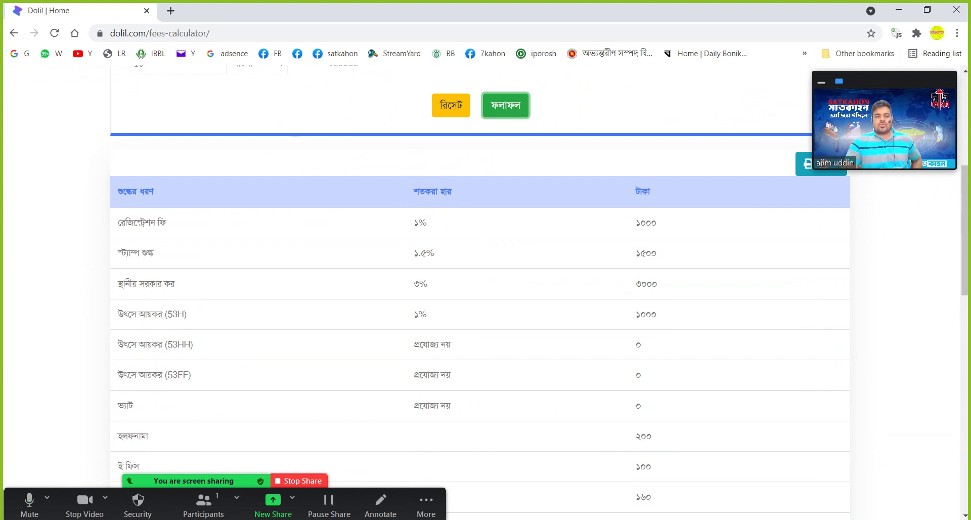
pyautogui.scroll(-3, 481, 293)
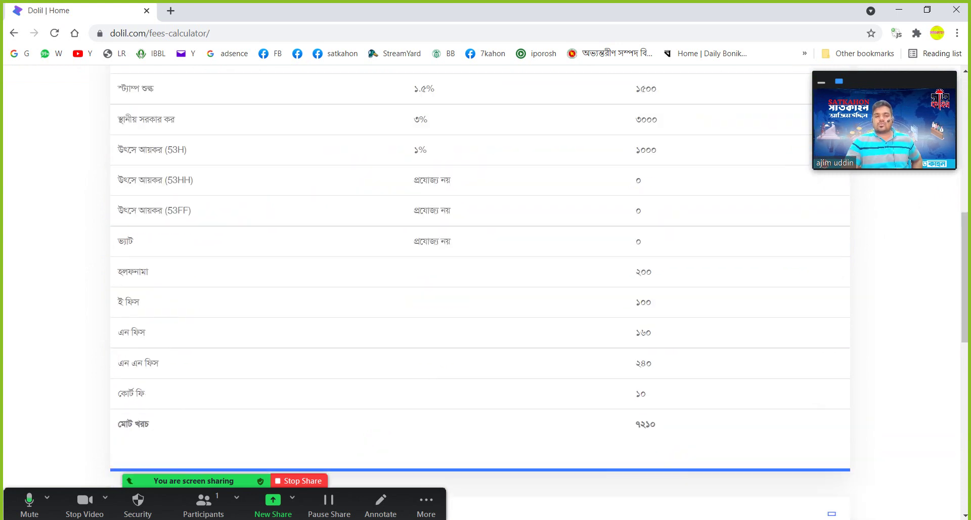
pyautogui.scroll(-3, 481, 293)
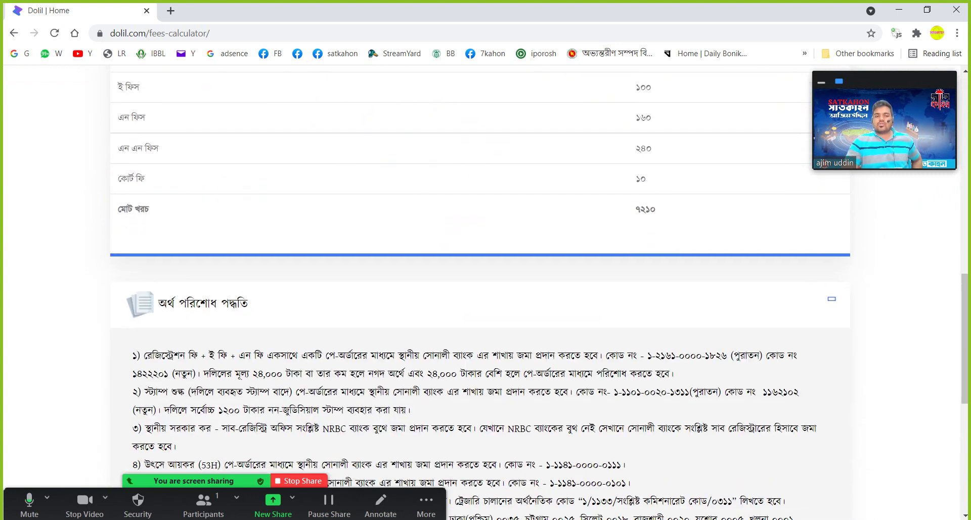
pyautogui.scroll(15, 481, 293)
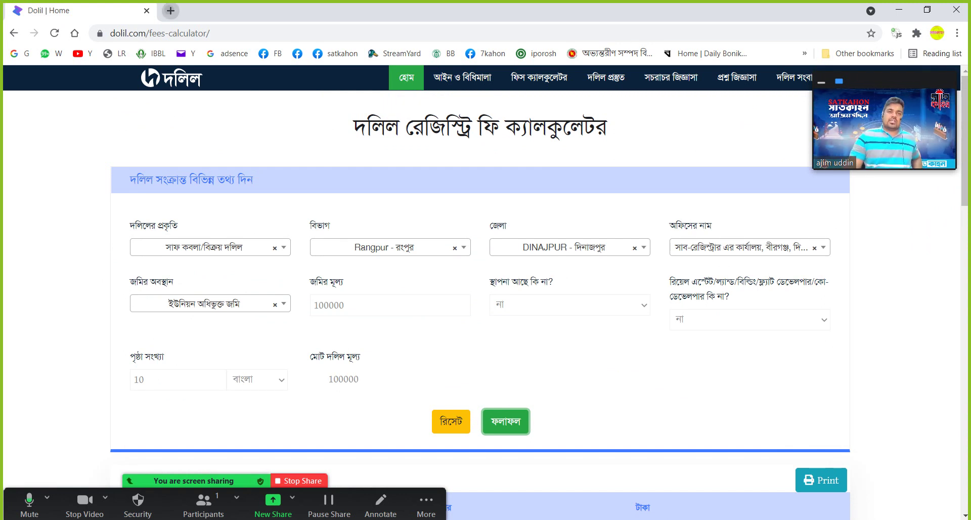
# Step: Search Google in a new browser tab for the earlier query দলিলের ফিস কাল্কুলেটর
pyautogui.click(170, 11)
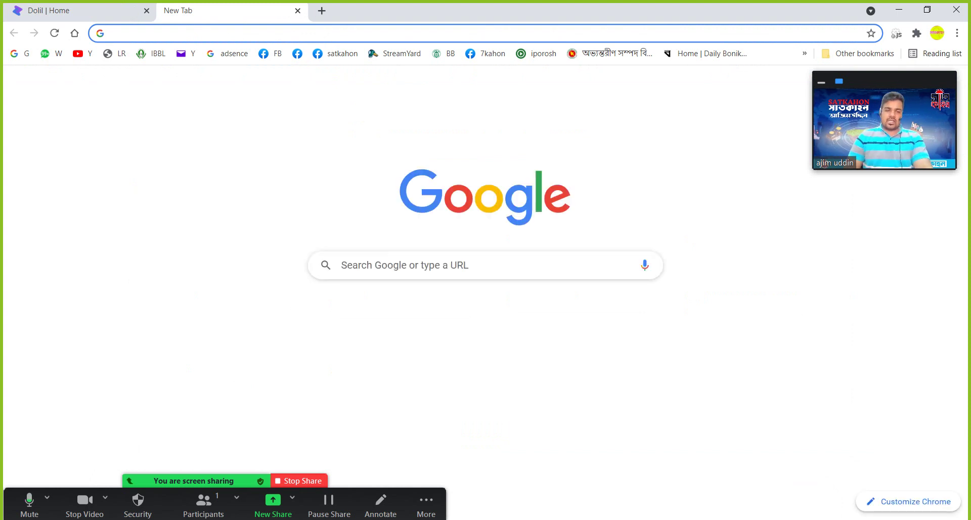
pyautogui.click(343, 264)
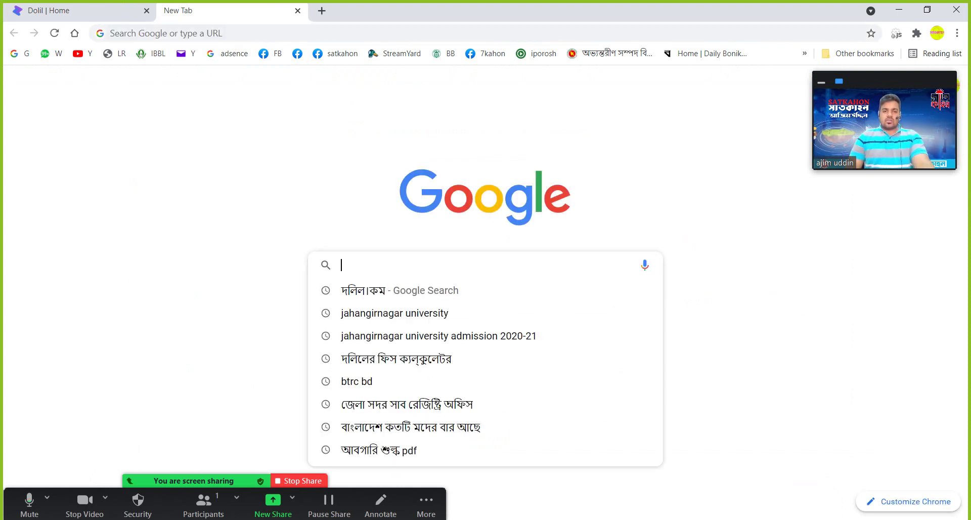
pyautogui.click(396, 358)
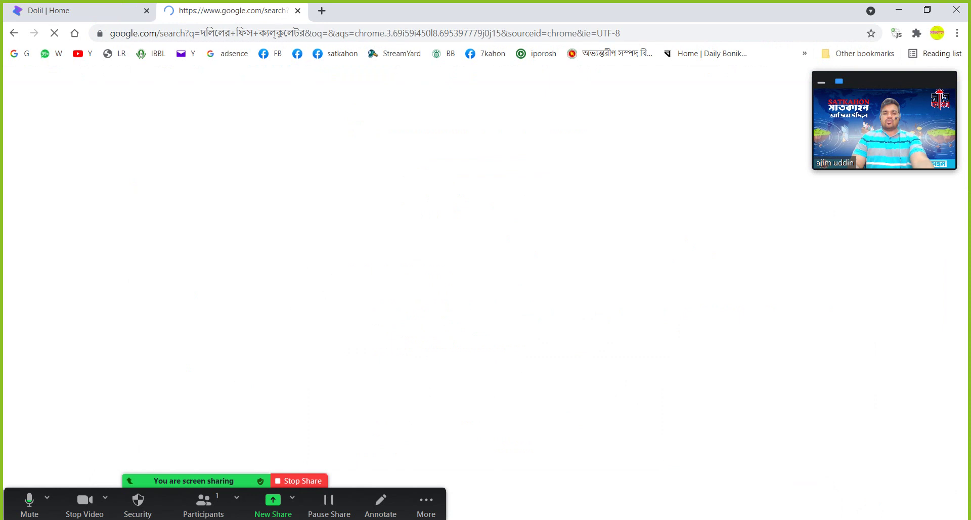